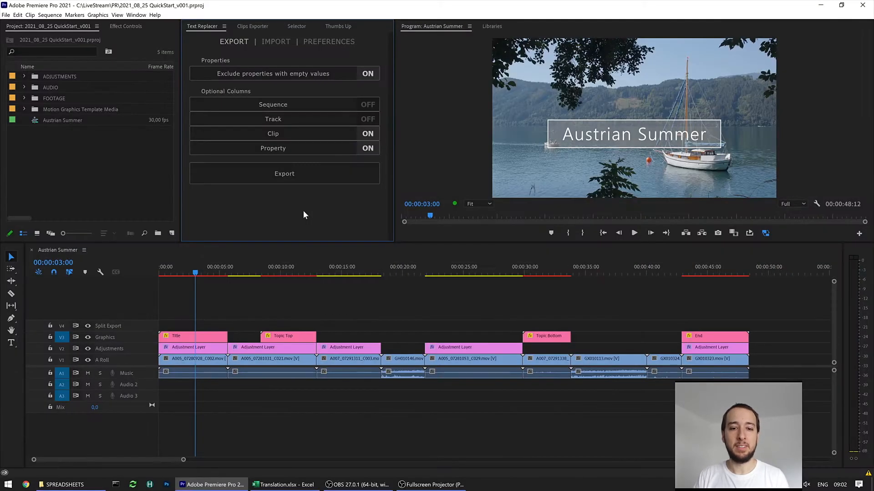
Review the Title, Topic Top, Topic Bottom and End graphics along the Austrian Summer sequence
{"action": "left_click", "coordinate": [291, 269]}
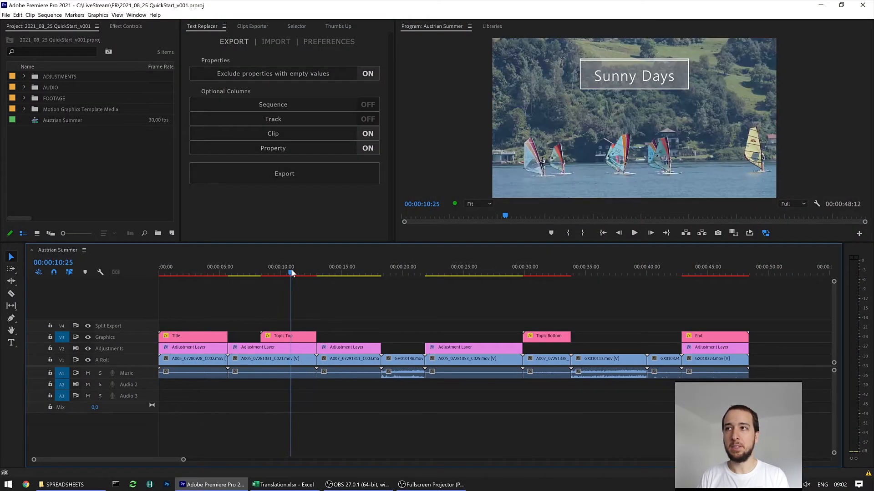
{"action": "left_click", "coordinate": [559, 273]}
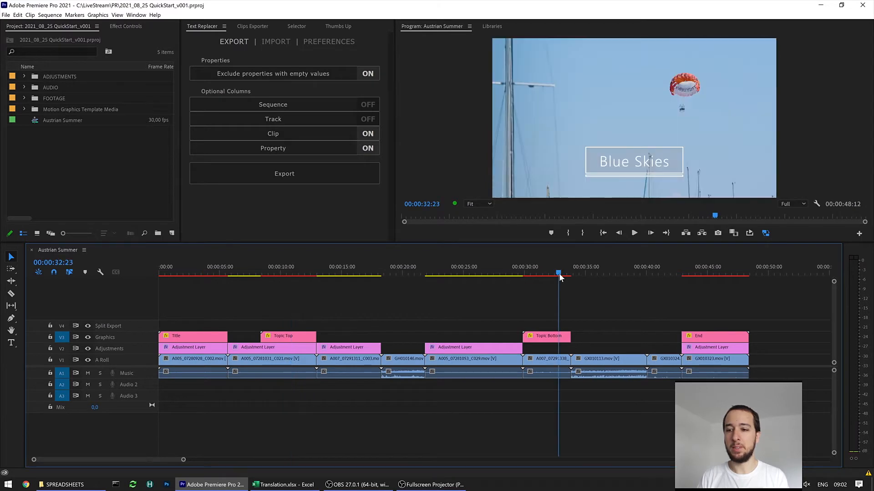
{"action": "left_click", "coordinate": [720, 272]}
{"action": "left_click", "coordinate": [207, 266]}
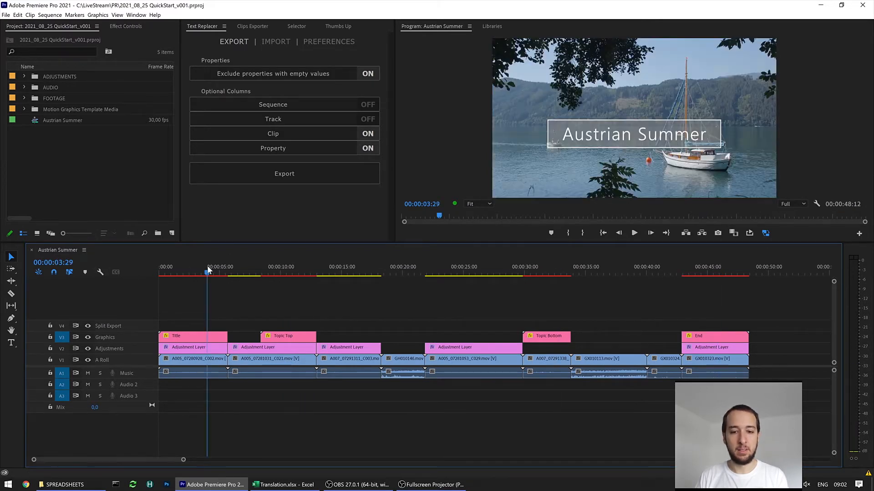
Export the sequence's text to a spreadsheet named Austrian Summer, including the Clip and Property columns
{"action": "left_click", "coordinate": [286, 176]}
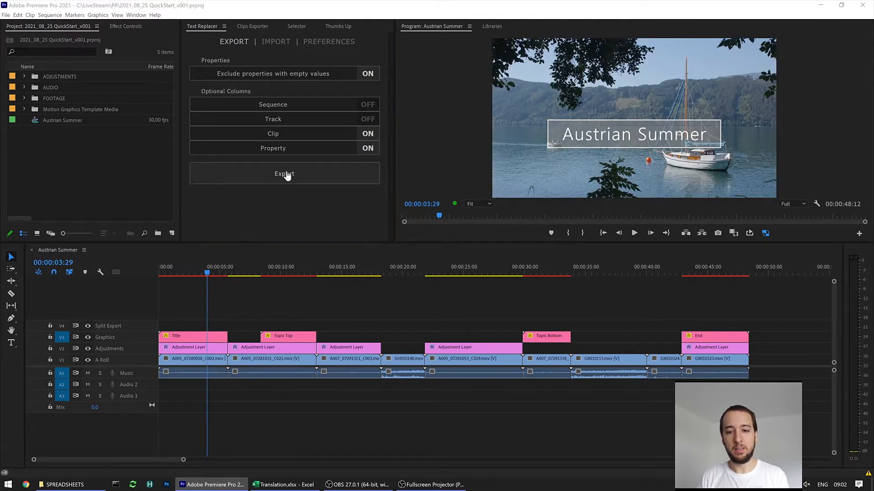
{"action": "type", "text": "Austrian Summer"}
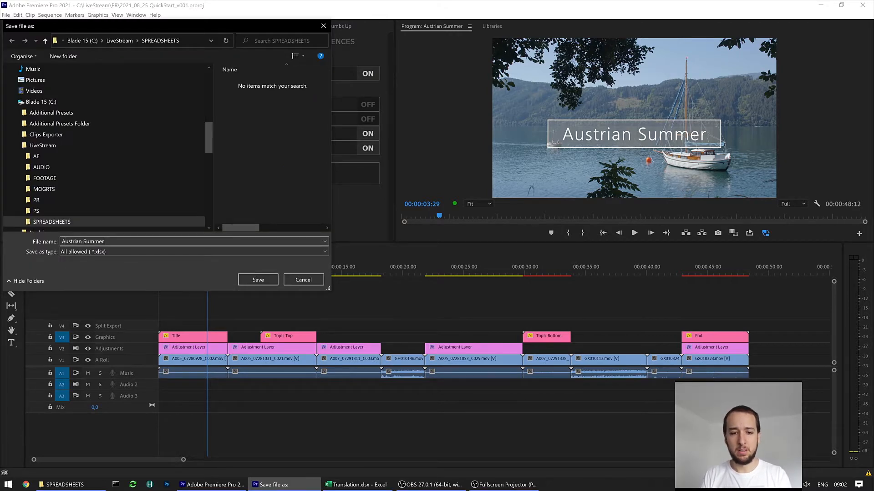
{"action": "key", "text": "Return"}
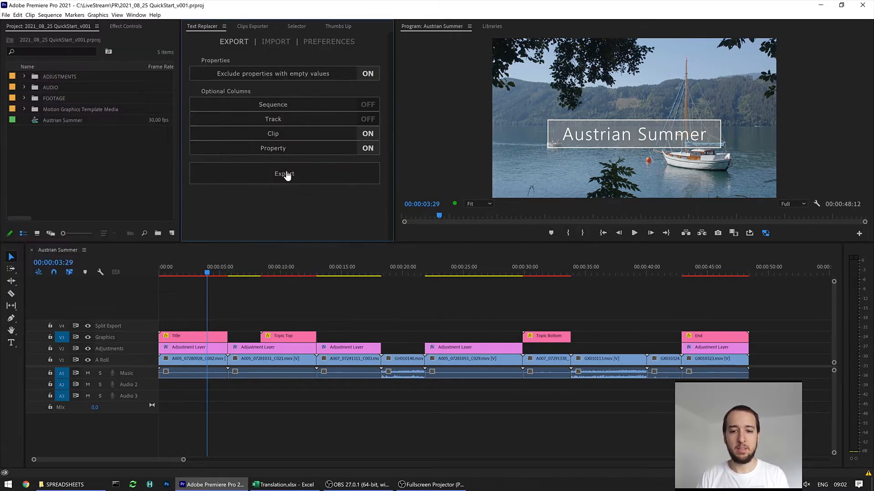
In Excel, copy the Portuguese, Spanish and German translations from Translation.xlsx into Austrian Summer.xlsx, starting at cell E1
{"action": "key", "text": "alt+Tab"}
{"action": "key", "text": "ctrl+a"}
{"action": "key", "text": "ctrl+c"}
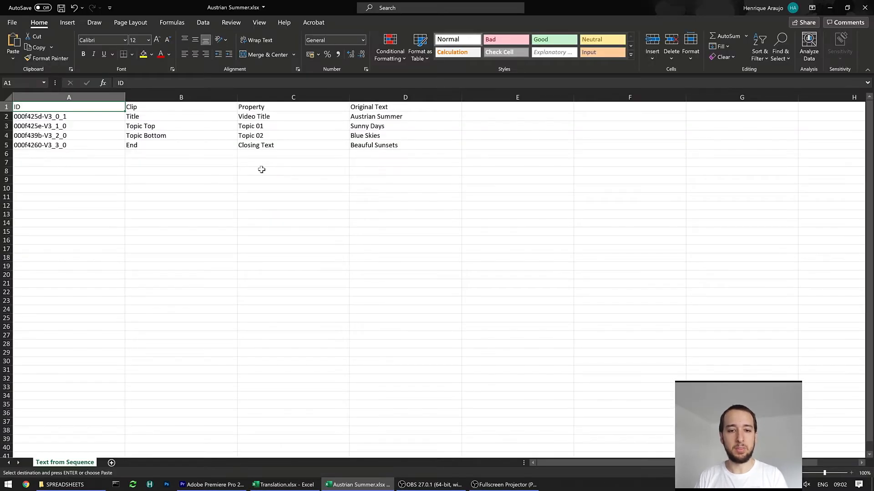
{"action": "left_click_drag", "start_coordinate": [371, 106], "coordinate": [458, 146]}
{"action": "key", "text": "alt+Tab"}
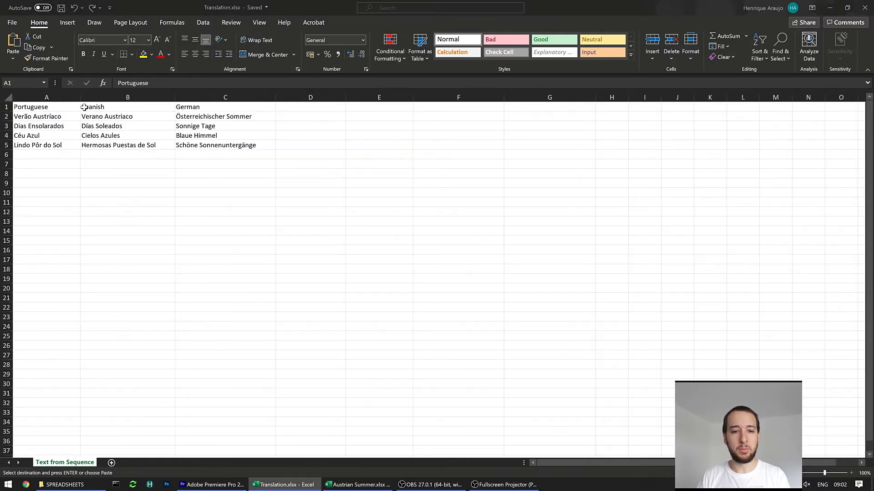
{"action": "key", "text": "ctrl+a"}
{"action": "key", "text": "ctrl+c"}
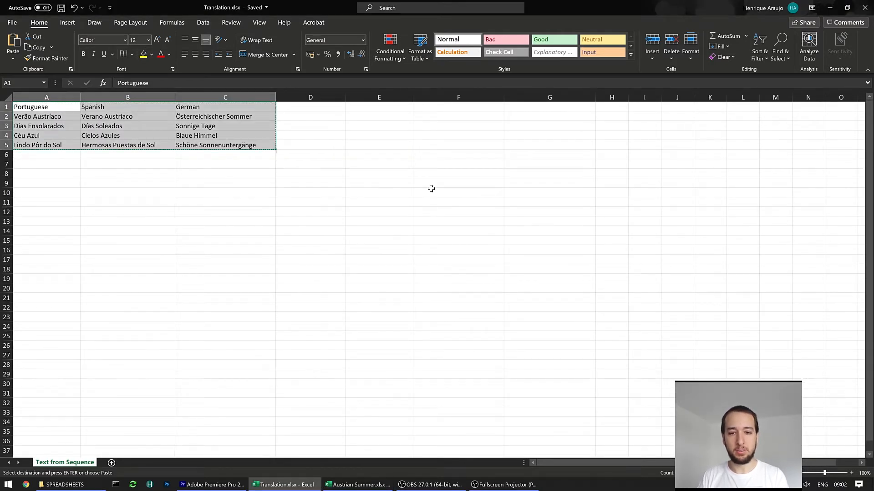
{"action": "key", "text": "alt+Tab"}
{"action": "left_click", "coordinate": [485, 109]}
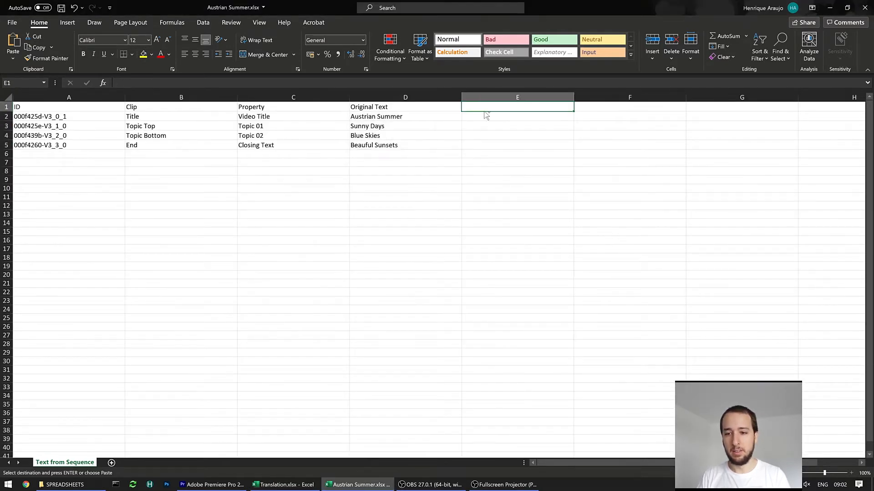
{"action": "key", "text": "ctrl+v"}
{"action": "left_click", "coordinate": [564, 204]}
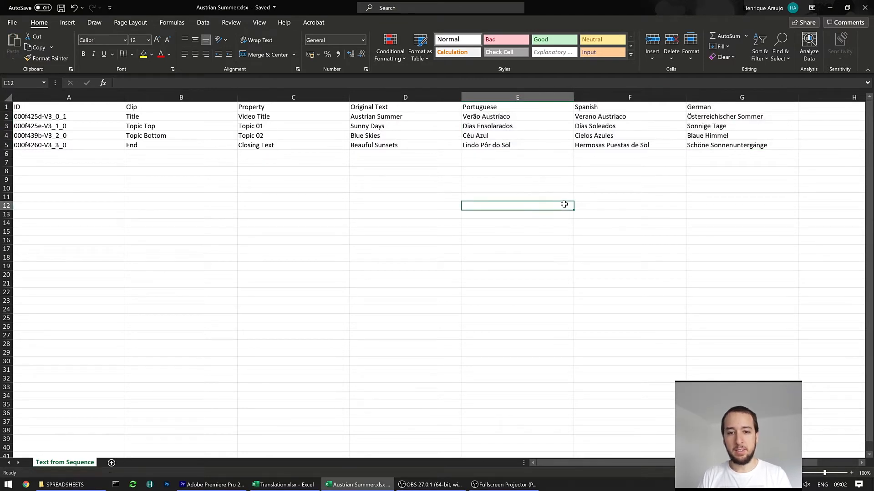
Switch back to Premiere Pro and load Austrian Summer.xlsx as the spreadsheet for Text Replacer's import
{"action": "key", "text": "alt+Tab"}
{"action": "key", "text": "alt+Tab"}
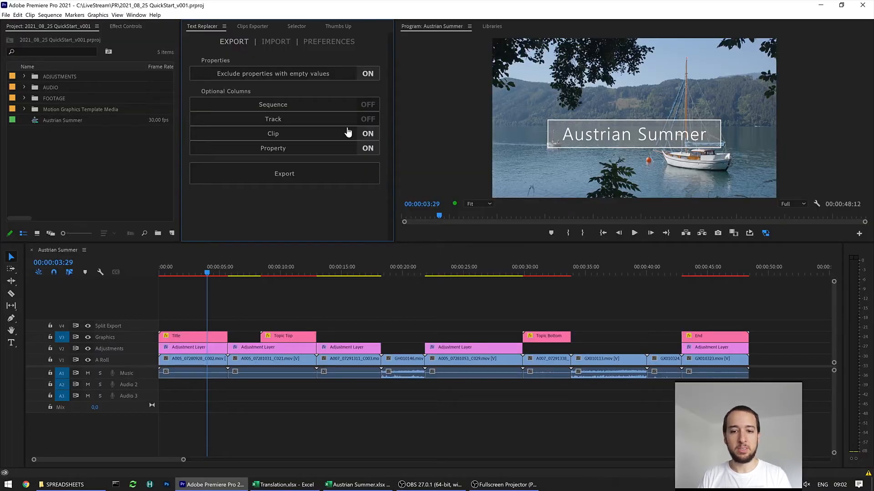
{"action": "left_click", "coordinate": [276, 42]}
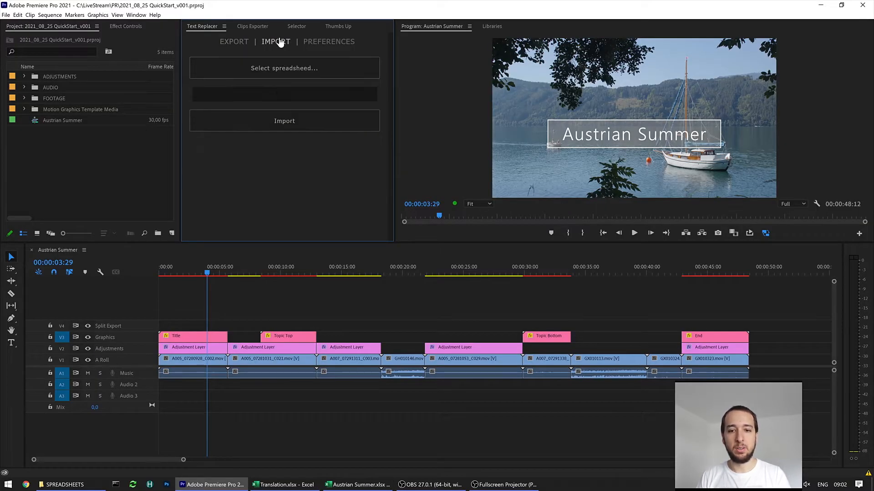
{"action": "left_click", "coordinate": [286, 67]}
{"action": "double_click", "coordinate": [171, 84]}
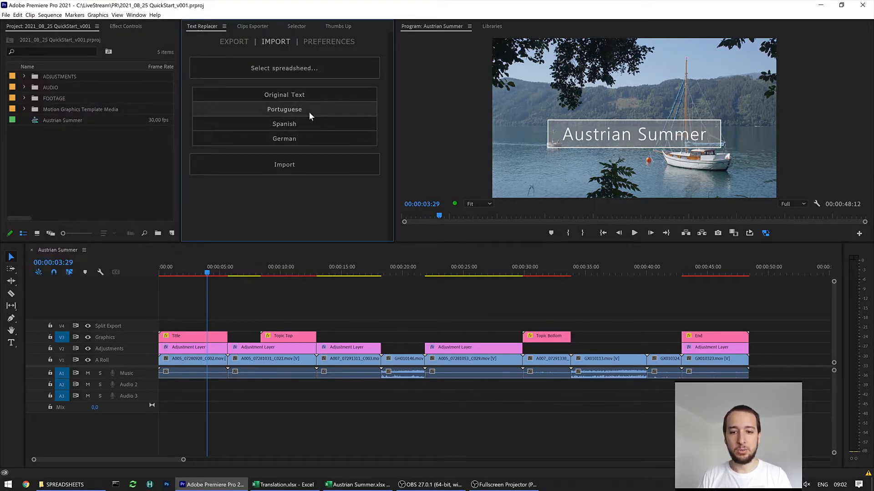
Import the Portuguese, Spanish and German text columns as new sequences and close the status report
{"action": "left_click", "coordinate": [302, 110]}
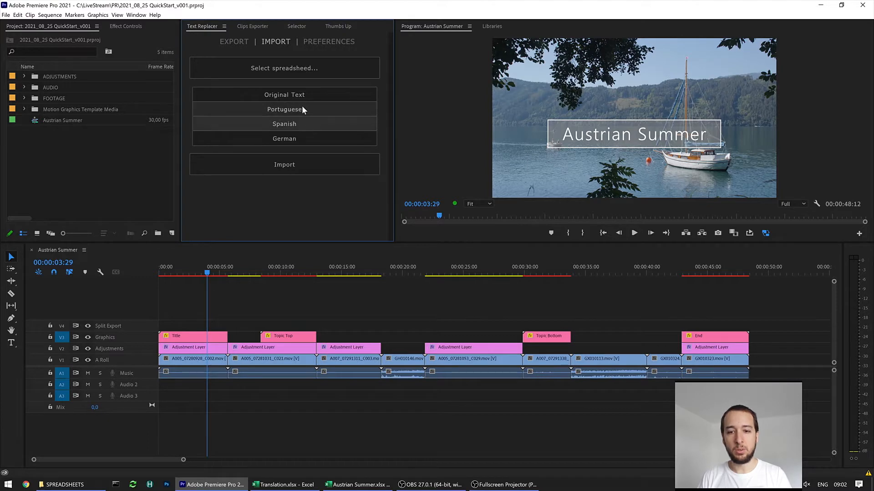
{"action": "left_click", "coordinate": [305, 139]}
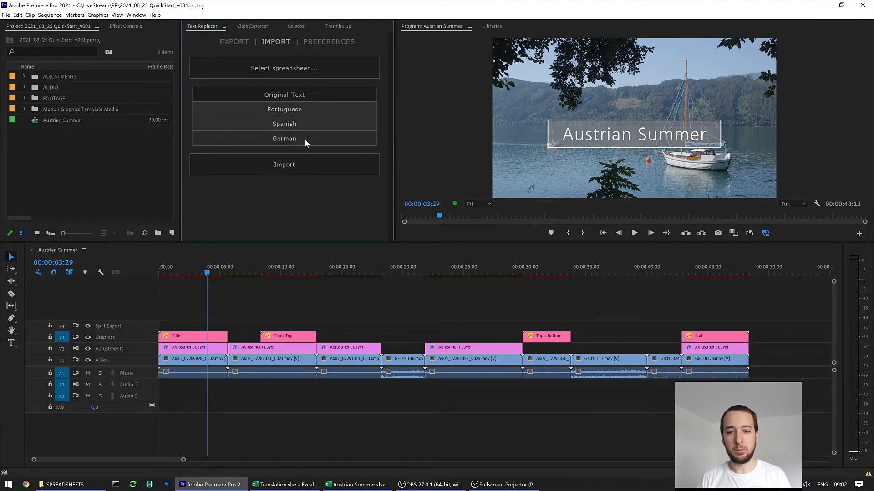
{"action": "left_click", "coordinate": [304, 163]}
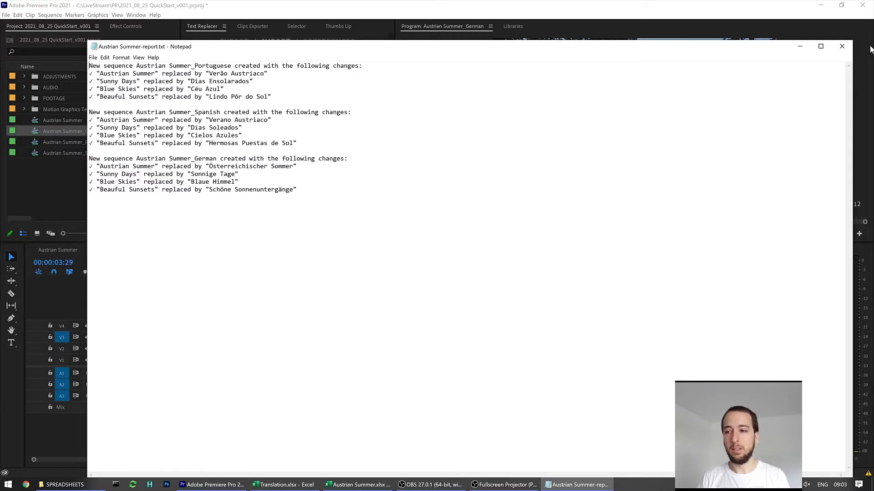
{"action": "left_click", "coordinate": [841, 46]}
Delete the German, Portuguese and Spanish versions of the Austrian Summer sequence from the project
{"action": "left_click", "coordinate": [90, 152]}
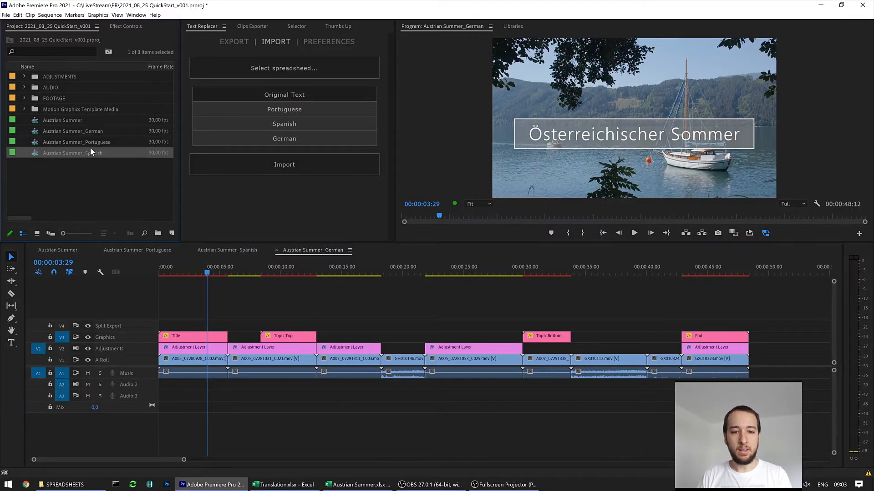
{"action": "left_click", "coordinate": [89, 132], "text": "shift"}
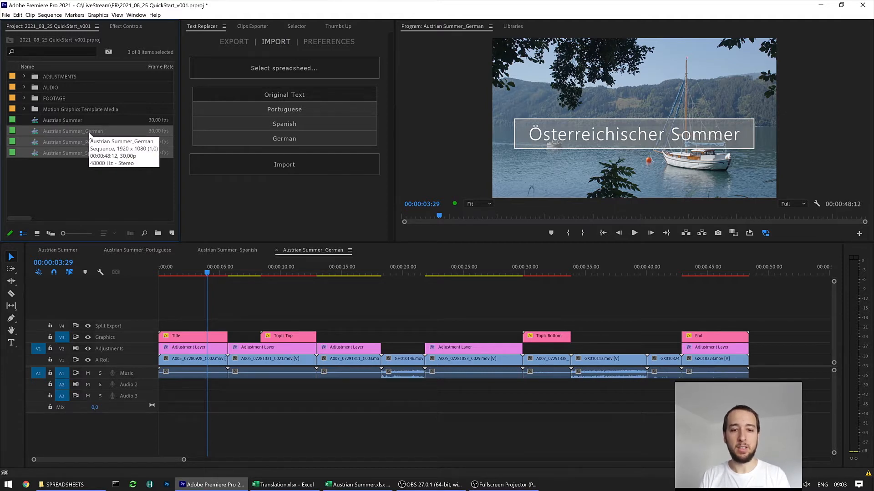
{"action": "key", "text": "Delete"}
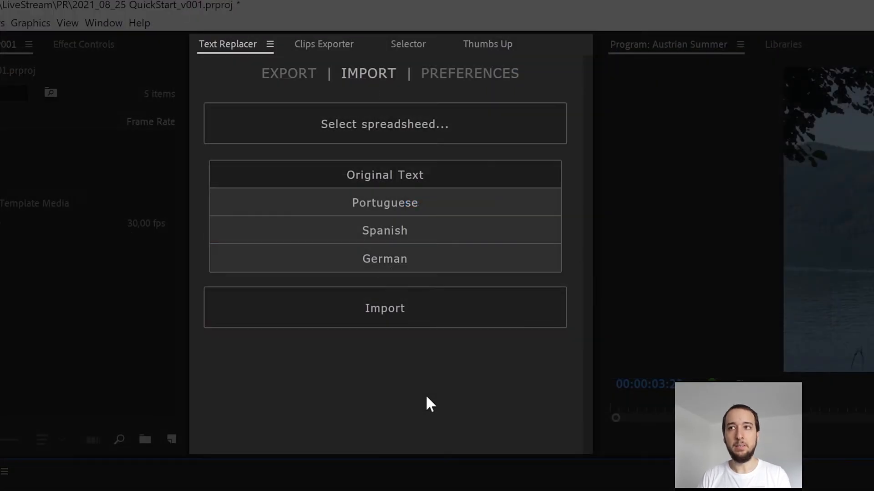
Bring up the Text Replacer export options and examine the Title clip's text property in its effect settings
{"action": "left_click", "coordinate": [297, 75]}
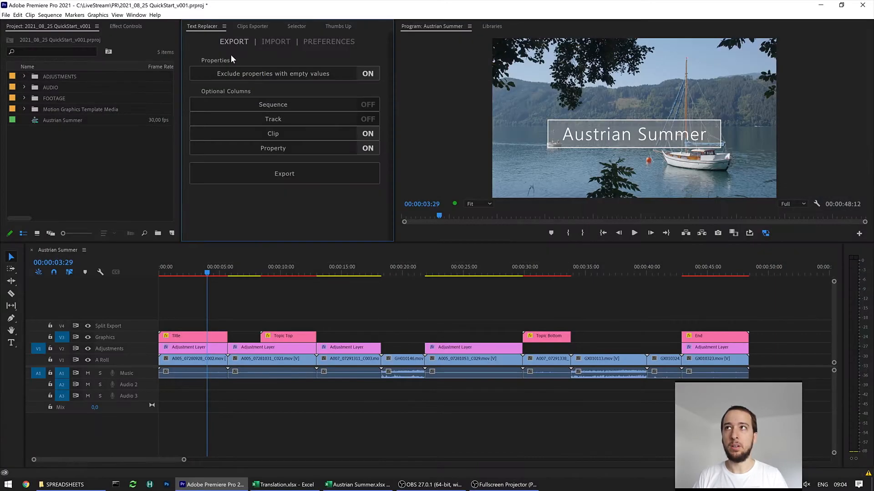
{"action": "left_click", "coordinate": [123, 25]}
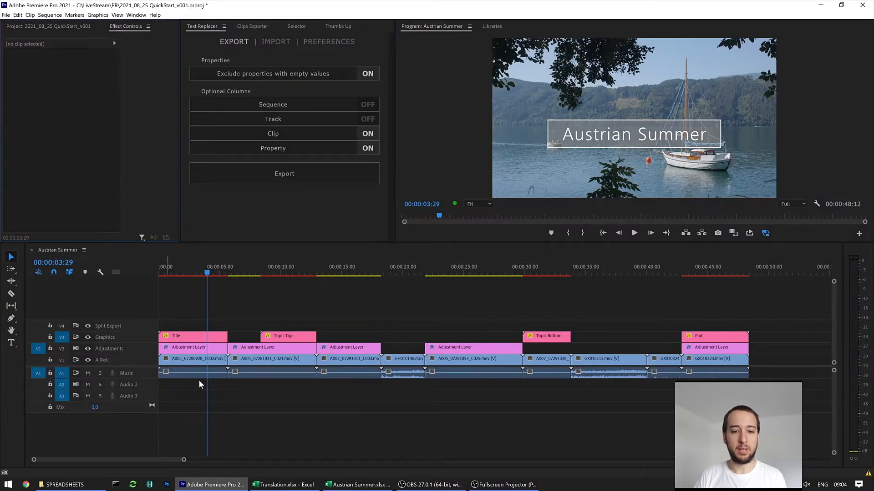
{"action": "left_click", "coordinate": [195, 337]}
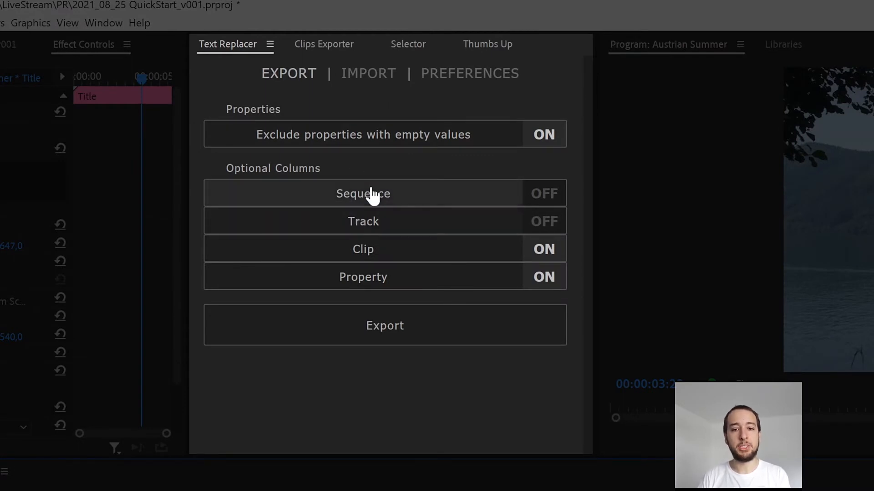
Include the optional Sequence and Track columns in the text export, and check the preferences for after export
{"action": "left_click", "coordinate": [426, 201]}
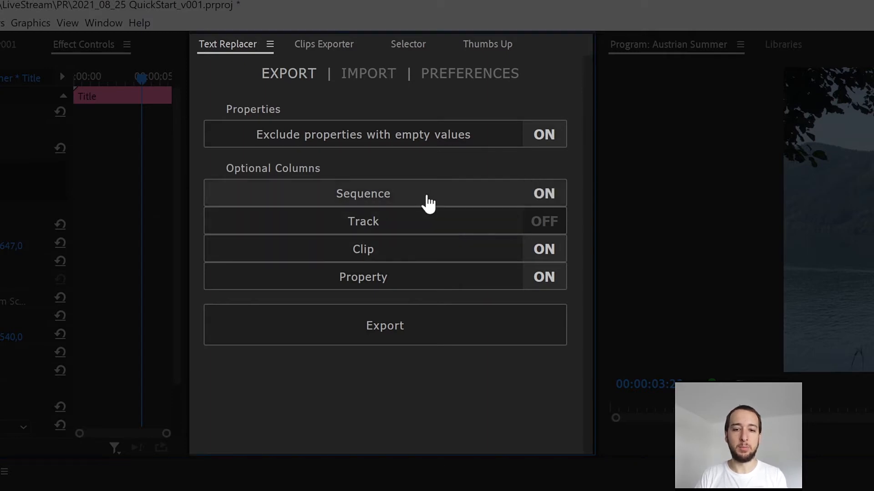
{"action": "left_click", "coordinate": [431, 221]}
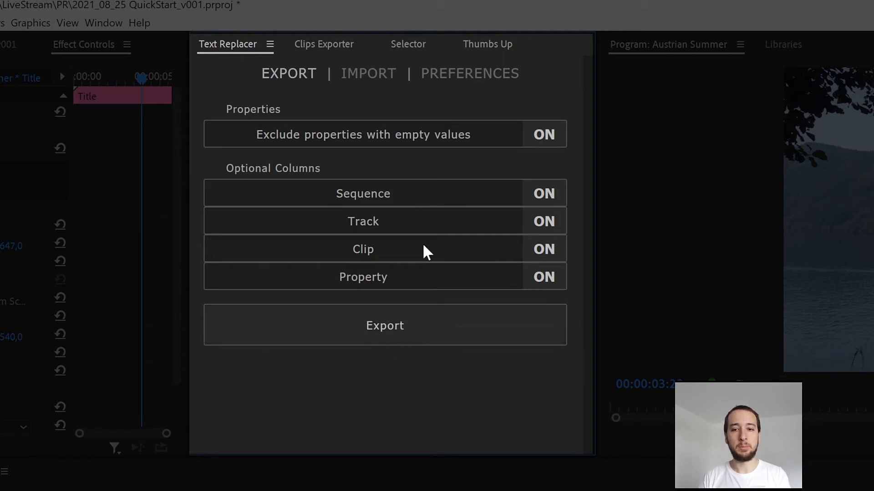
{"action": "left_click", "coordinate": [474, 78]}
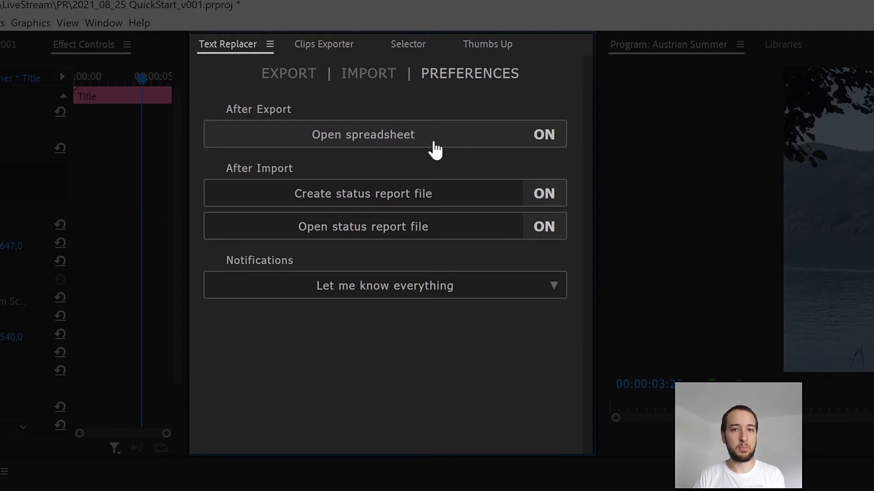
{"action": "left_click", "coordinate": [301, 81]}
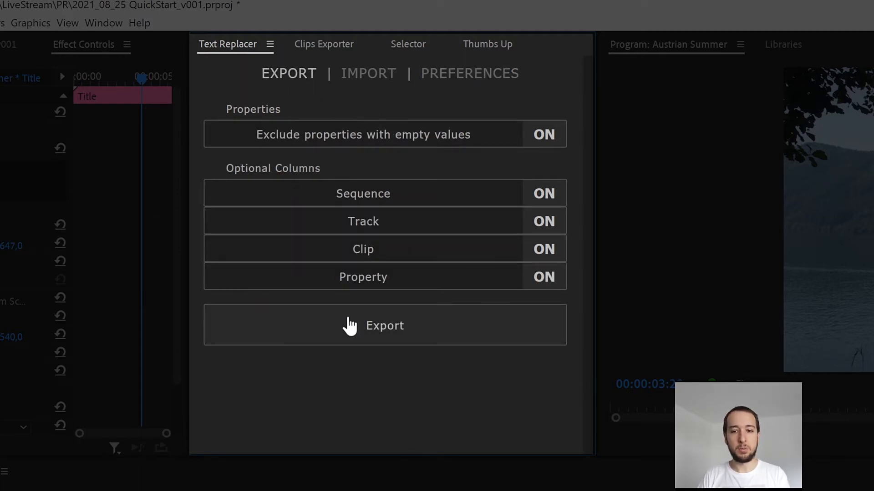
Review the import options, then turn off automatic opening of the spreadsheet after export and the status report after import
{"action": "left_click", "coordinate": [373, 85]}
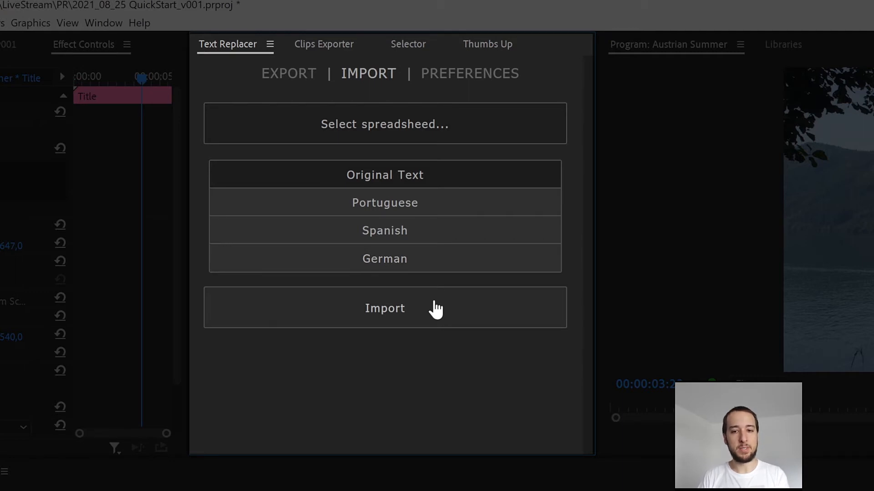
{"action": "left_click", "coordinate": [453, 77]}
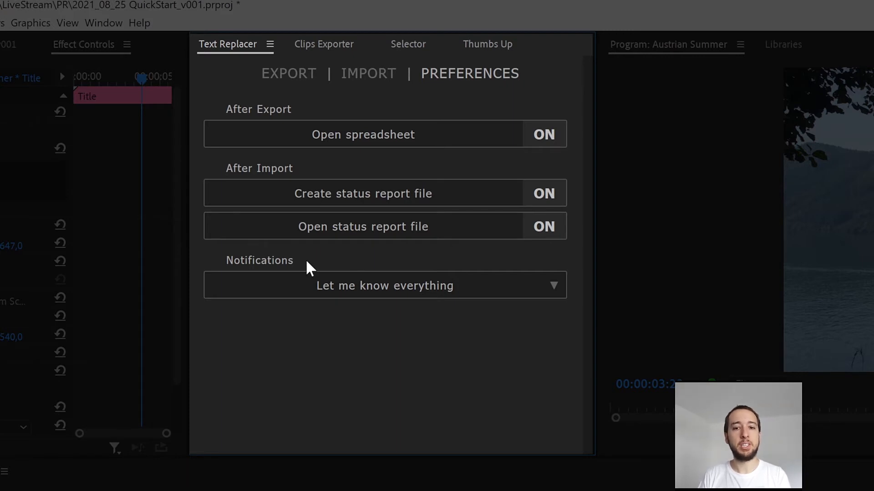
{"action": "left_click", "coordinate": [455, 136]}
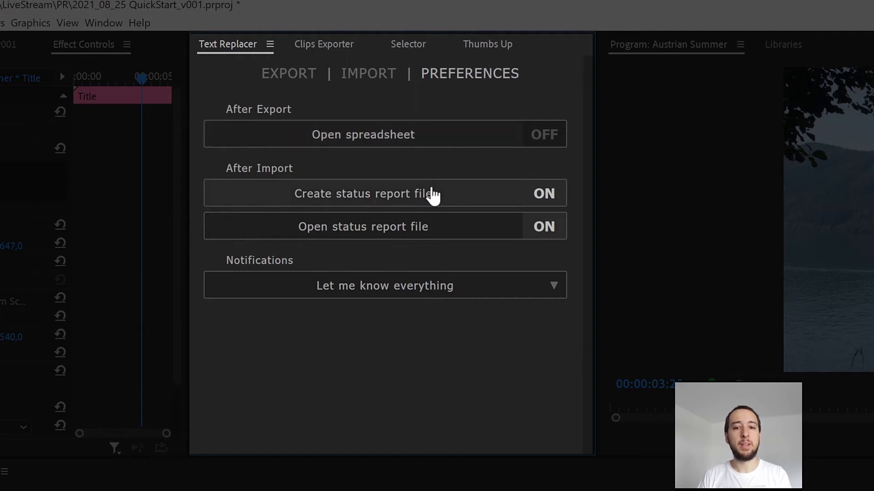
{"action": "left_click", "coordinate": [447, 238]}
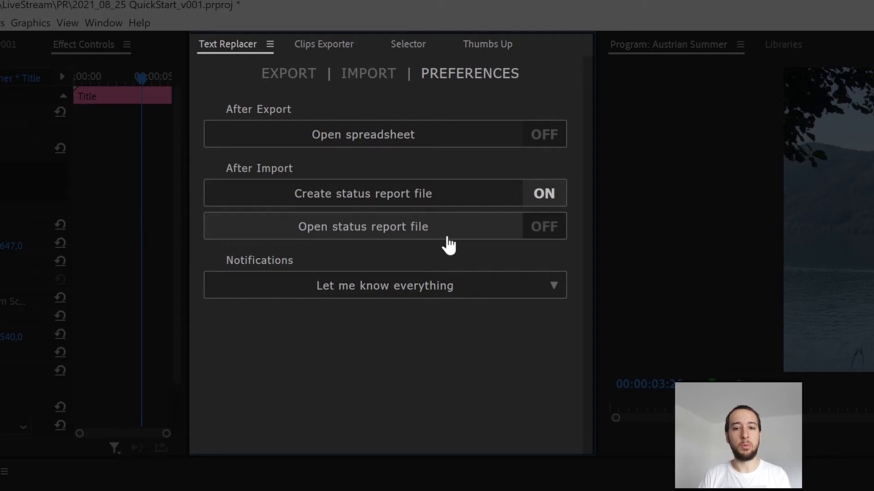
Export the Austrian Summer sequence's text, with no clip selected, as "Austrian Summer v002.xlsx" in the SPREADSHEETS folder
{"action": "left_click", "coordinate": [301, 73]}
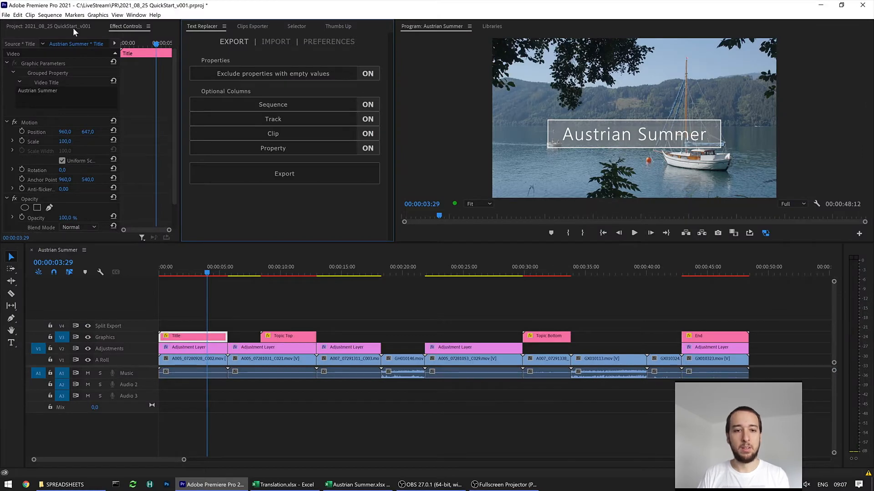
{"action": "left_click", "coordinate": [73, 27]}
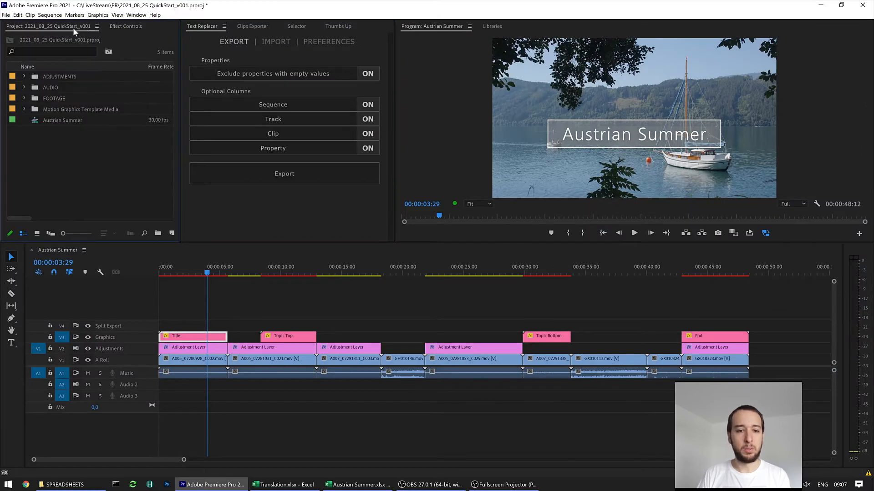
{"action": "left_click", "coordinate": [258, 288]}
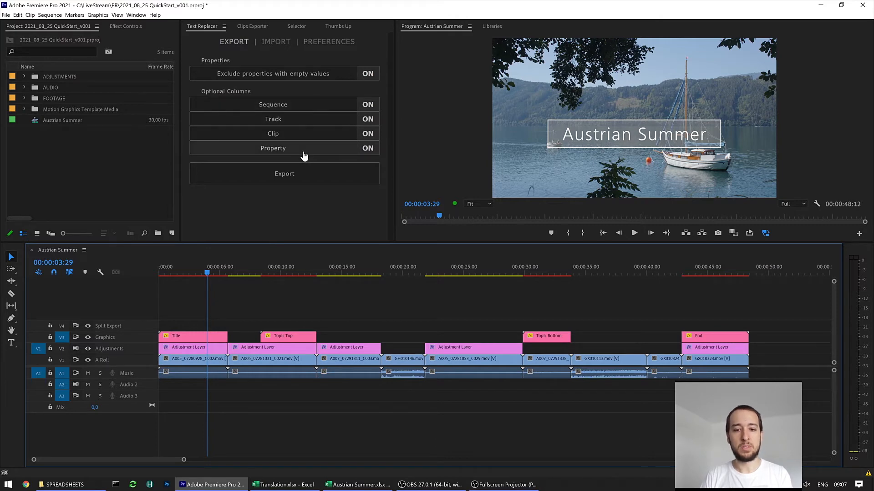
{"action": "left_click", "coordinate": [308, 174]}
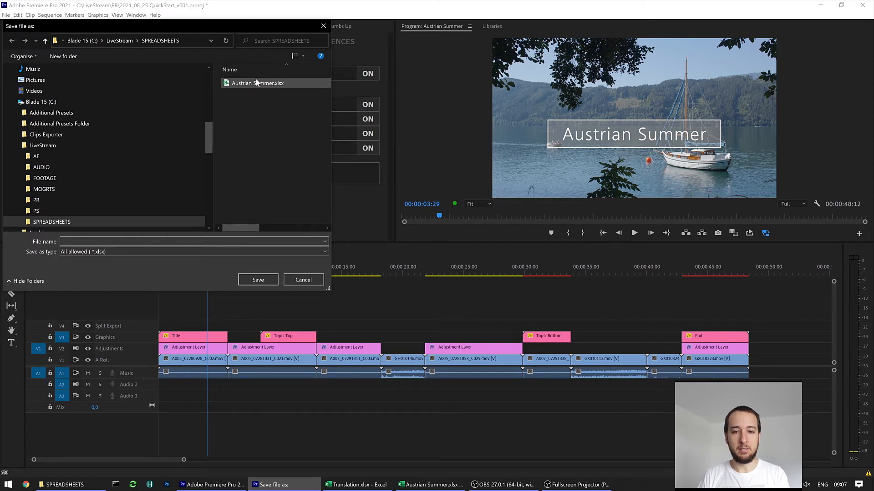
{"action": "left_click", "coordinate": [257, 84]}
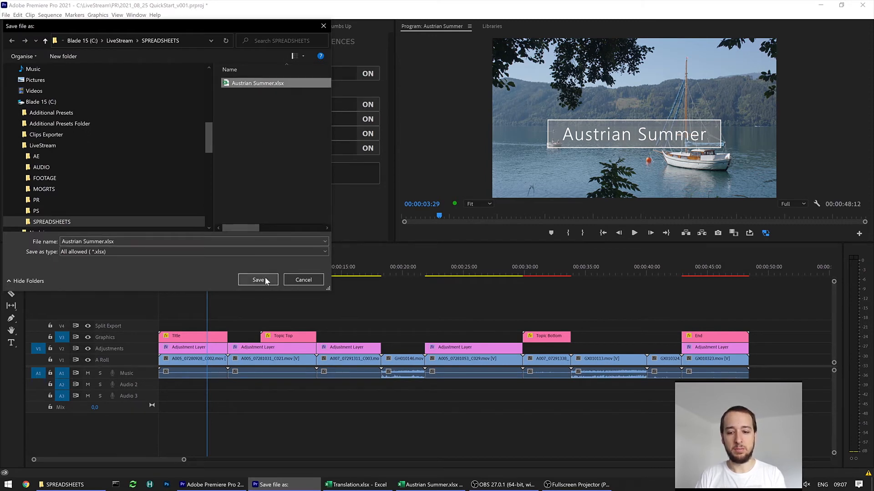
{"action": "left_click_drag", "start_coordinate": [63, 241], "coordinate": [111, 242]}
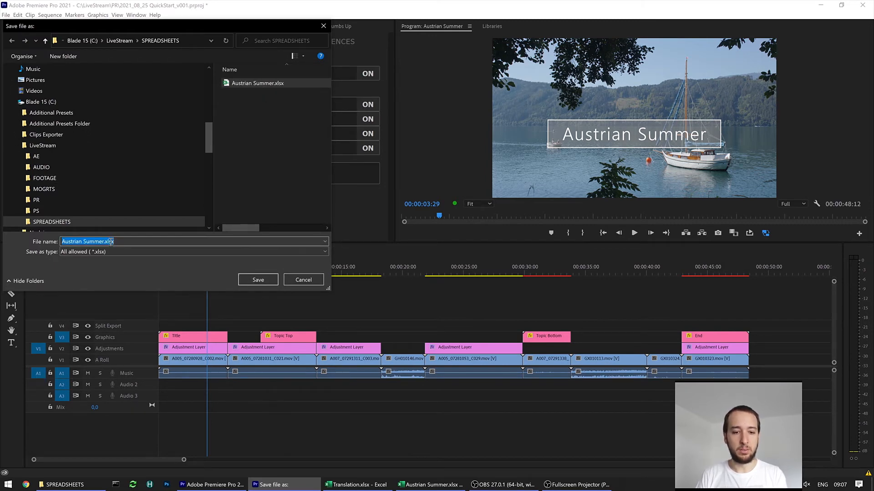
{"action": "left_click", "coordinate": [111, 241]}
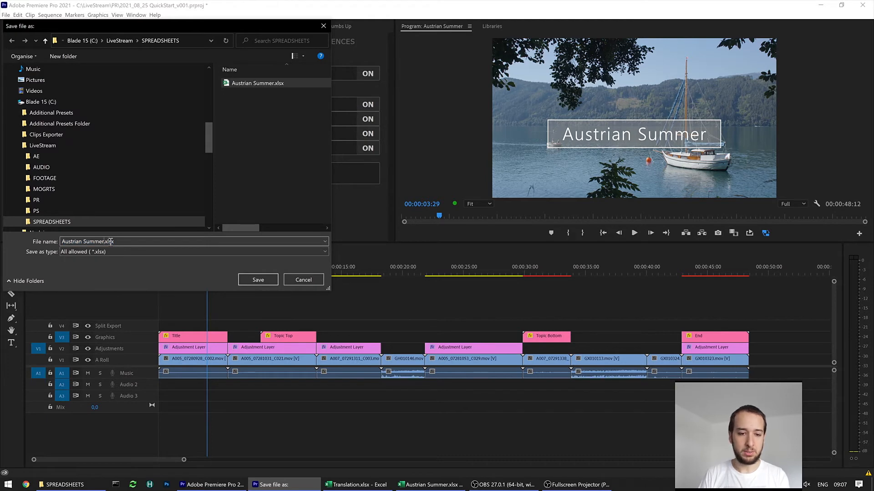
{"action": "type", "text": "001"}
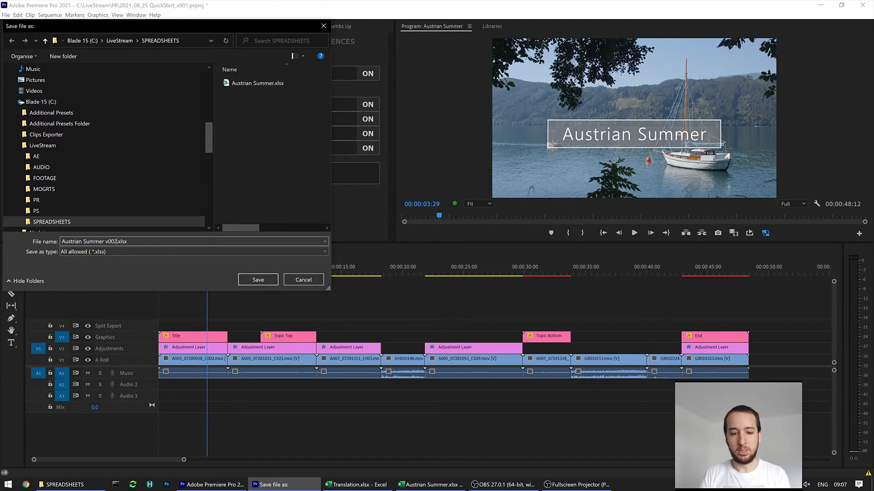
{"action": "key", "text": "Return"}
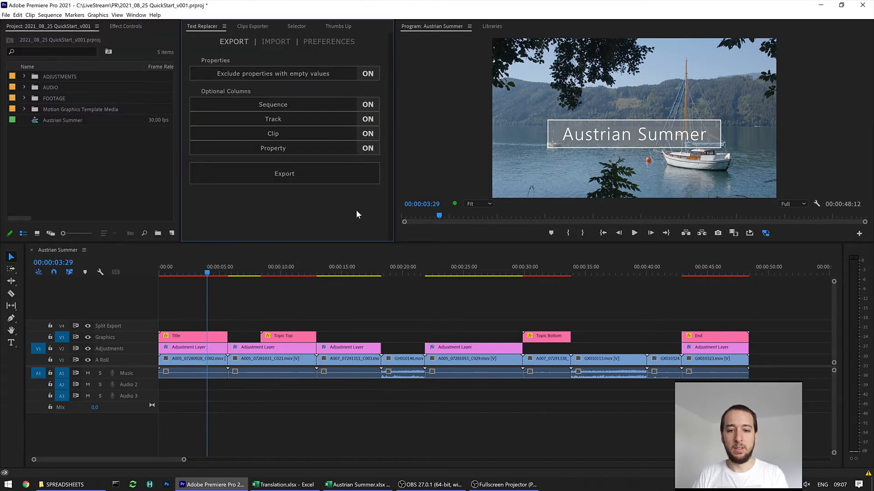
Open the exported "Austrian Summer v002.xlsx" from the SPREADSHEETS folder and examine its identifying columns and the Original Text column
{"action": "key", "text": "alt+Tab"}
{"action": "key", "text": "alt+Tab"}
{"action": "key", "text": "alt+Tab"}
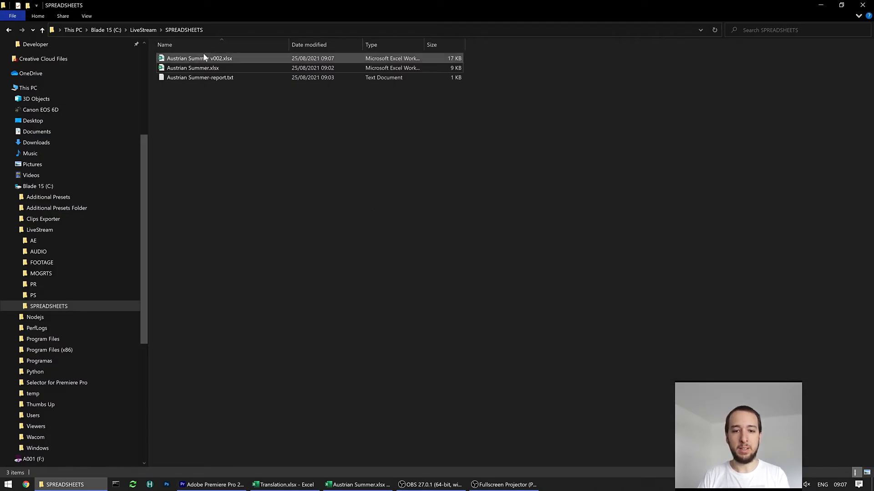
{"action": "left_click", "coordinate": [204, 61]}
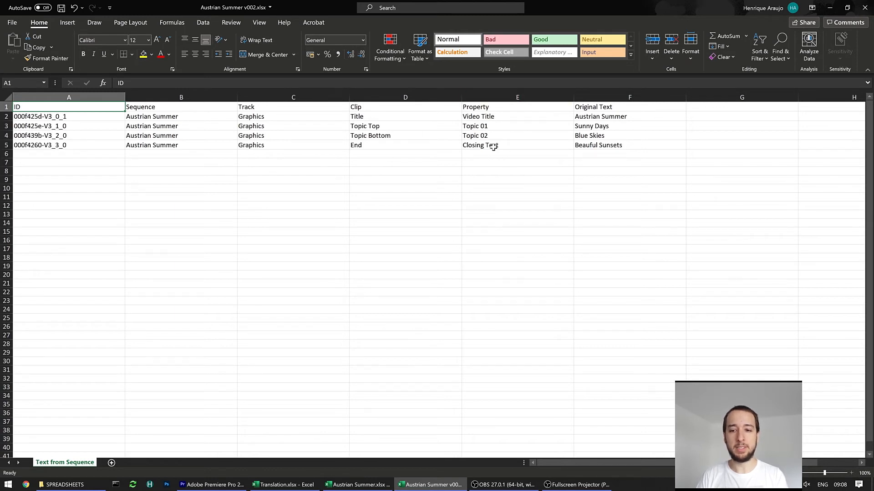
{"action": "left_click_drag", "start_coordinate": [493, 144], "coordinate": [32, 114]}
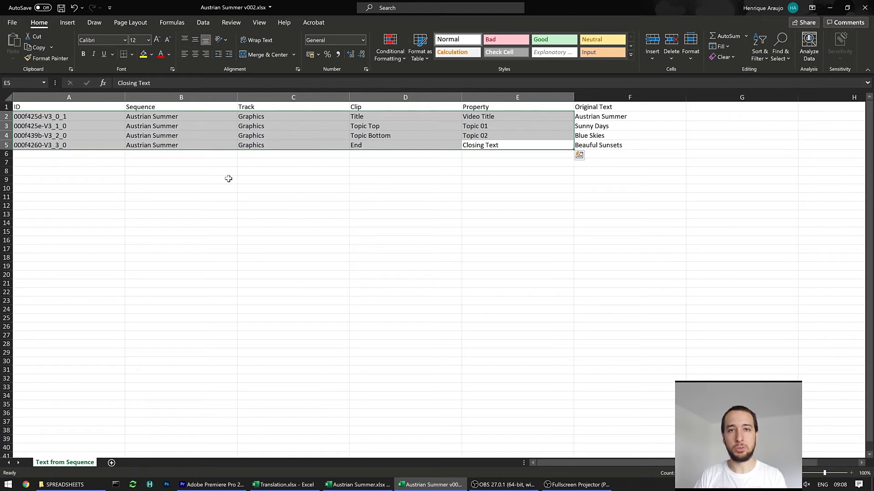
{"action": "left_click", "coordinate": [633, 136]}
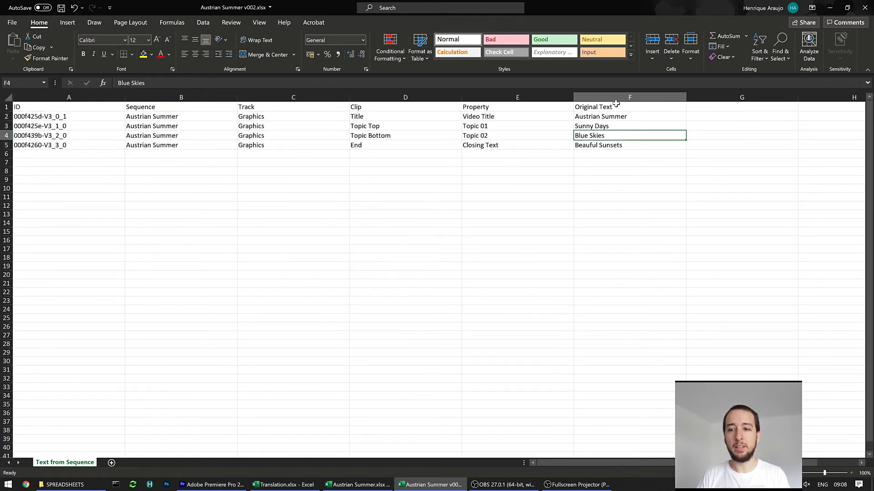
{"action": "left_click_drag", "start_coordinate": [609, 107], "coordinate": [611, 146]}
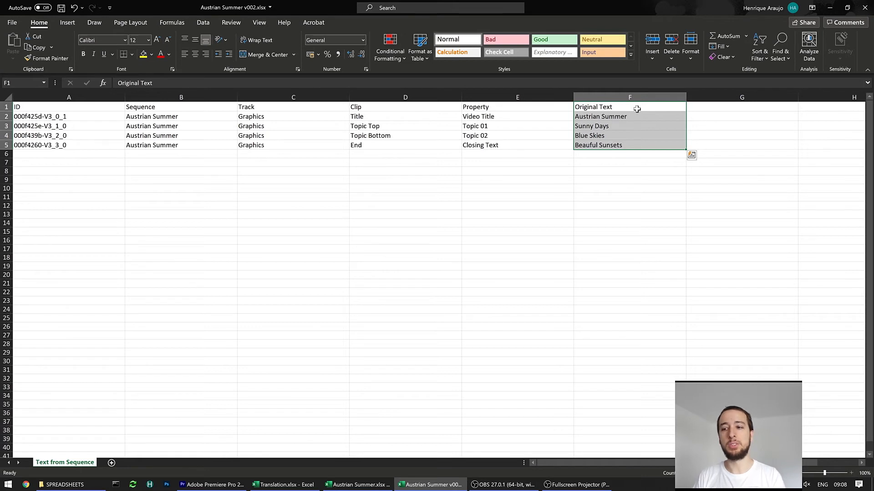
Copy the Portuguese, Spanish and German columns from Translation.xlsx into "Austrian Summer v002.xlsx" starting at cell G1, and save the workbook
{"action": "key", "text": "alt+Tab"}
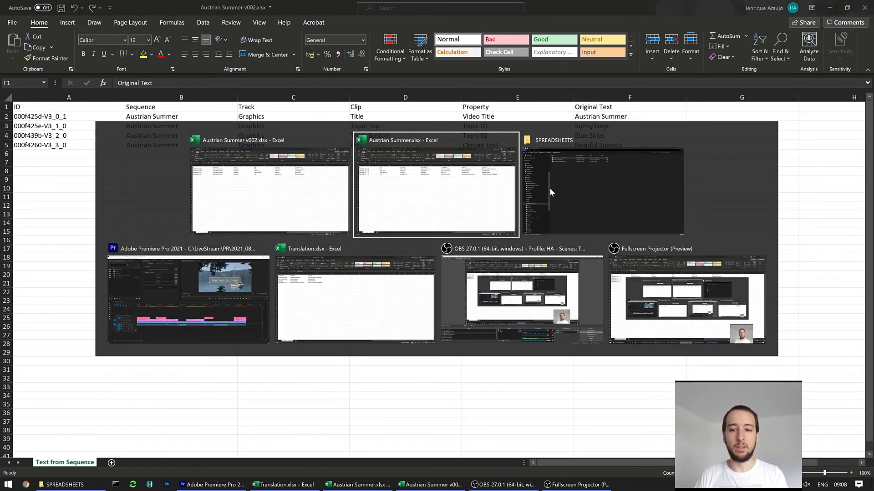
{"action": "key", "text": "alt+Tab"}
{"action": "key", "text": "alt+Tab"}
{"action": "key", "text": "alt+Tab"}
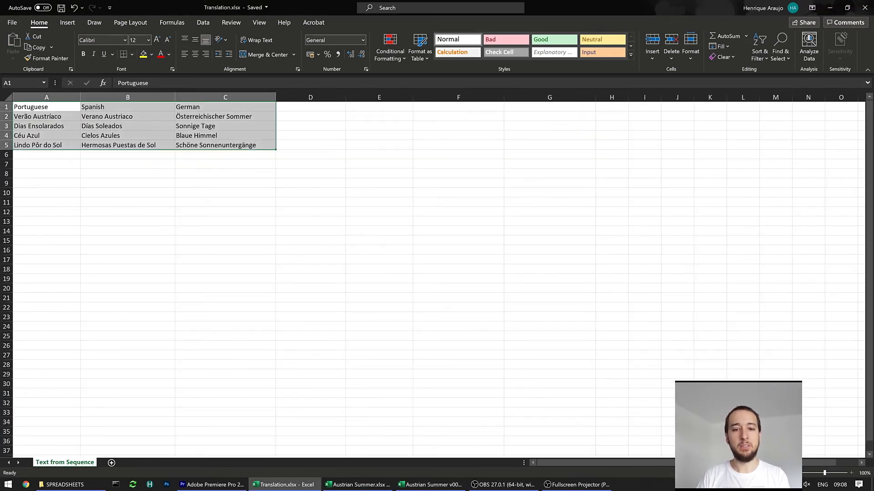
{"action": "key", "text": "ctrl+c"}
{"action": "key", "text": "alt+Tab"}
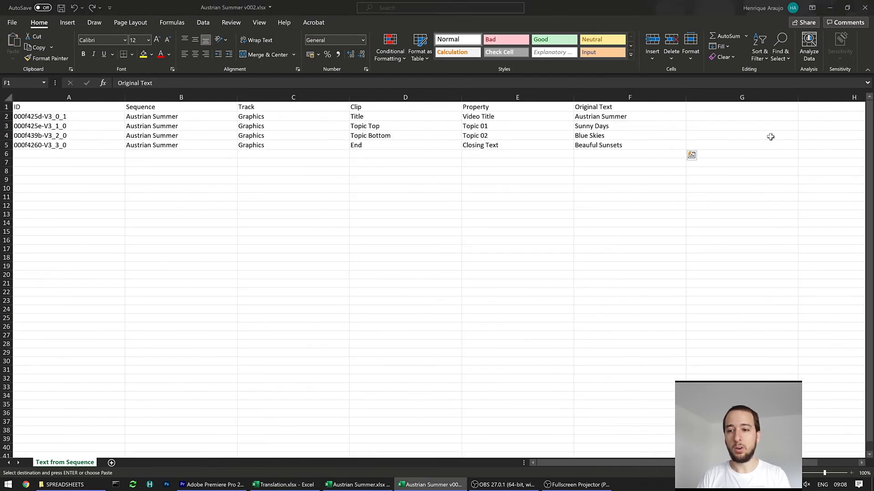
{"action": "left_click", "coordinate": [707, 107]}
{"action": "key", "text": "ctrl+v"}
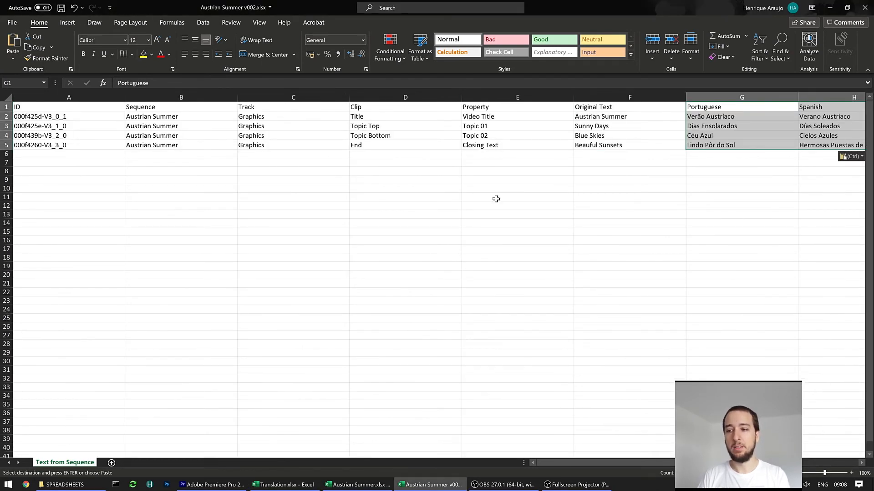
{"action": "key", "text": "ctrl+s"}
Switch to Premiere Pro and load "Austrian Summer v002.xlsx" as the Text Replacer import spreadsheet
{"action": "key", "text": "alt+Tab"}
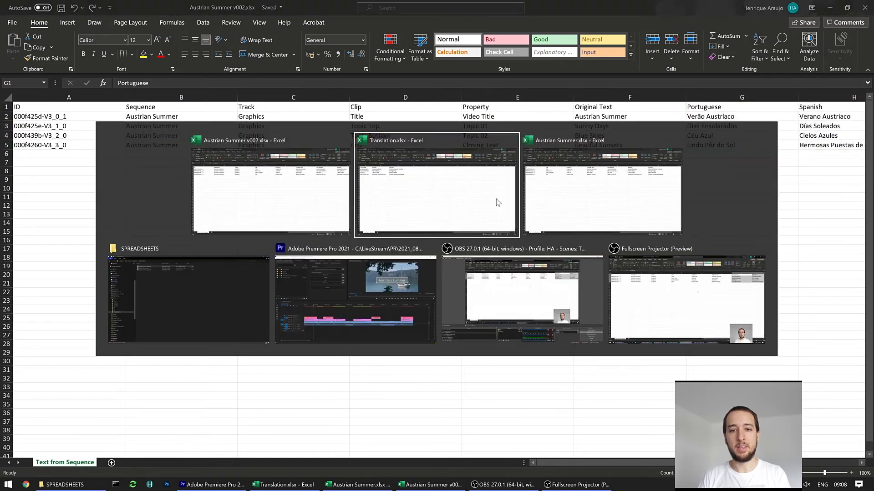
{"action": "key", "text": "alt+Tab"}
{"action": "key", "text": "alt+Tab"}
{"action": "key", "text": "alt+Tab"}
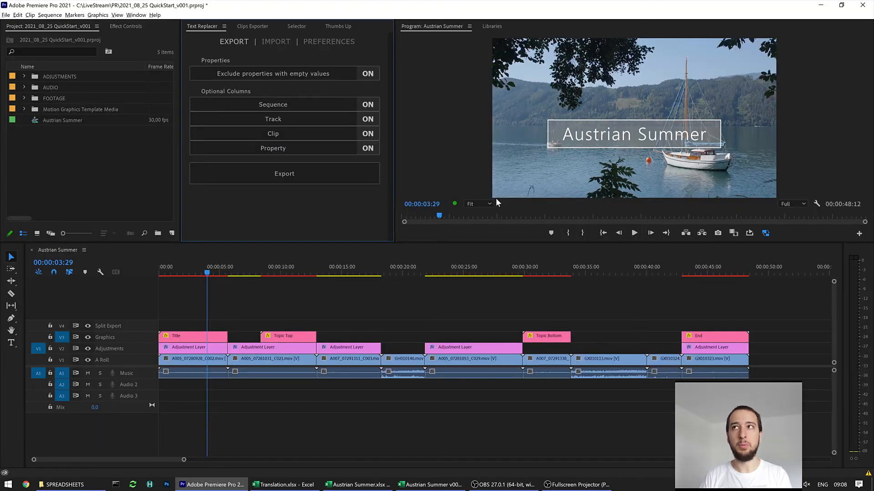
{"action": "left_click", "coordinate": [284, 44]}
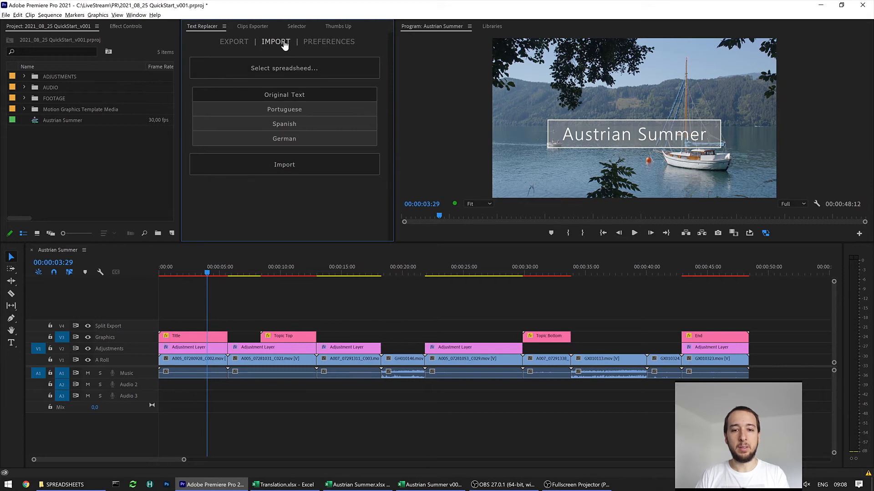
{"action": "left_click", "coordinate": [291, 69]}
{"action": "left_click", "coordinate": [186, 83]}
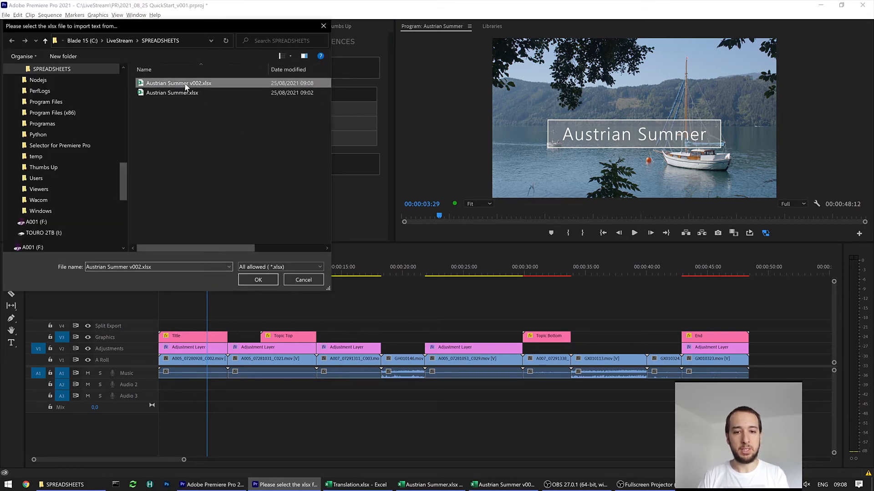
{"action": "left_click", "coordinate": [272, 280]}
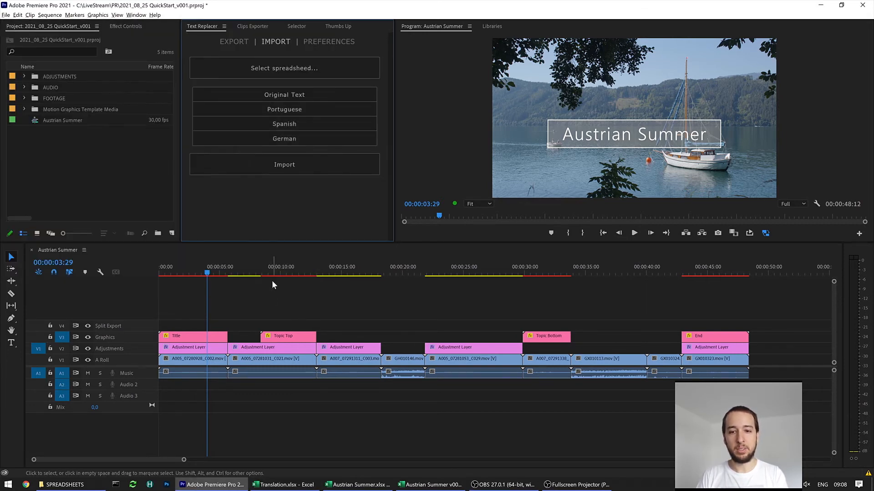
Import the Original Text, Portuguese, Spanish and German columns as new versions of the Austrian Summer sequence
{"action": "left_click", "coordinate": [321, 122]}
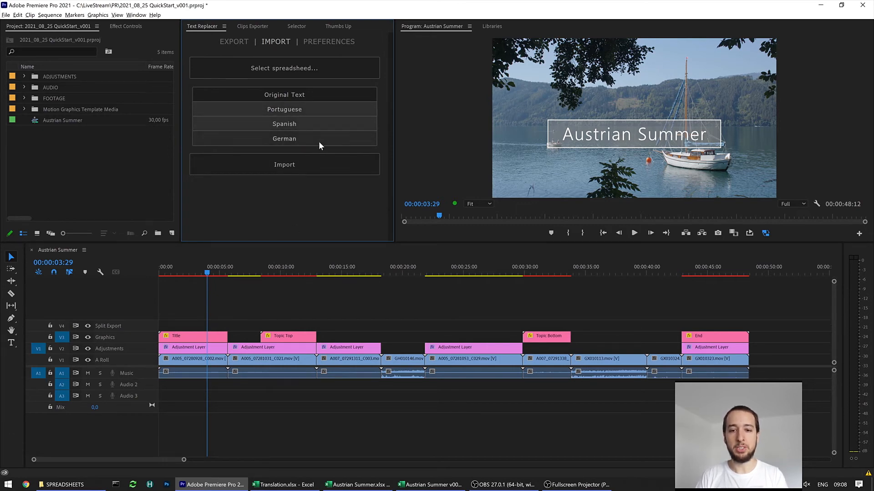
{"action": "left_click", "coordinate": [319, 141]}
{"action": "left_click", "coordinate": [304, 93]}
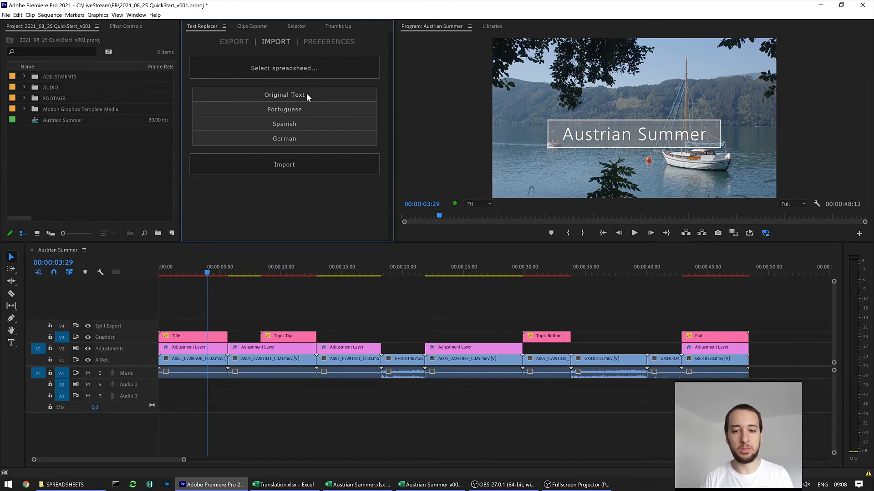
{"action": "left_click", "coordinate": [288, 167]}
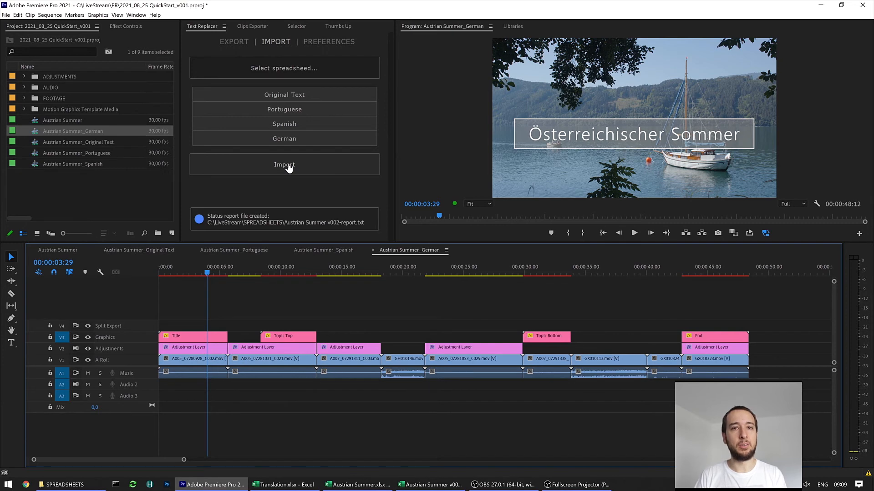
Open the import status report, review the text replacements listed for each new sequence, and close the report
{"action": "left_click", "coordinate": [316, 224]}
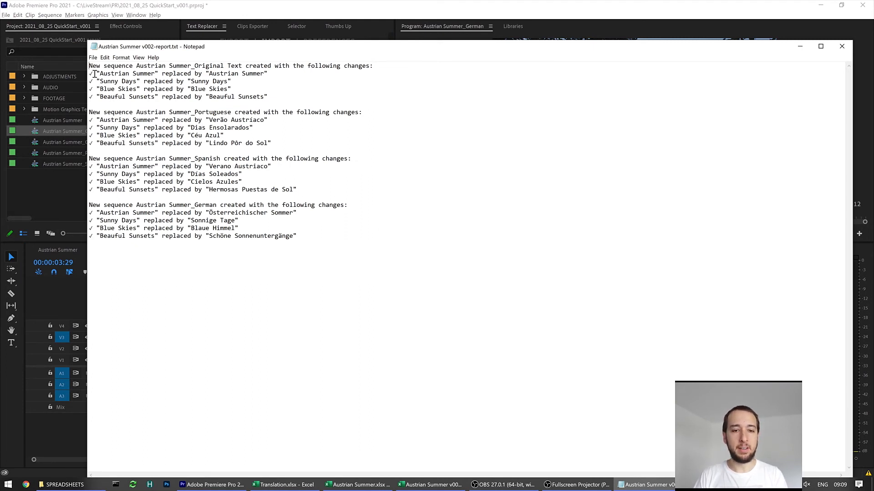
{"action": "left_click_drag", "start_coordinate": [94, 73], "coordinate": [89, 74]}
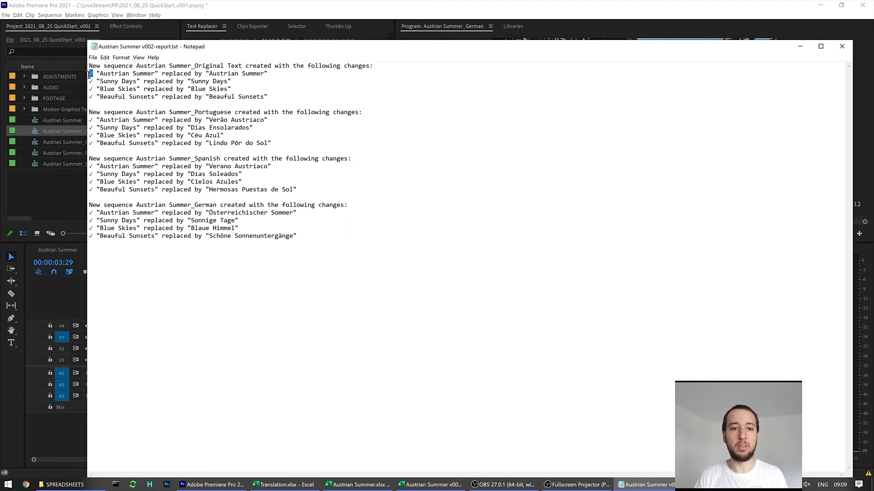
{"action": "left_click", "coordinate": [135, 94]}
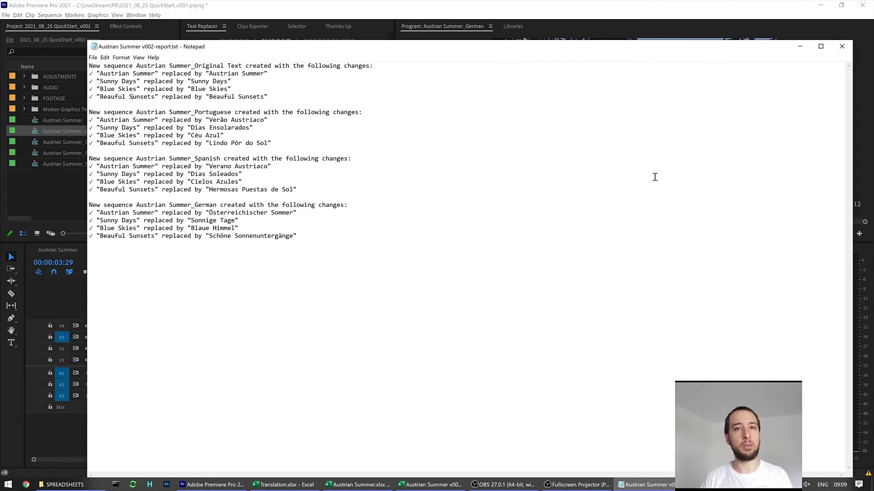
{"action": "left_click", "coordinate": [845, 46]}
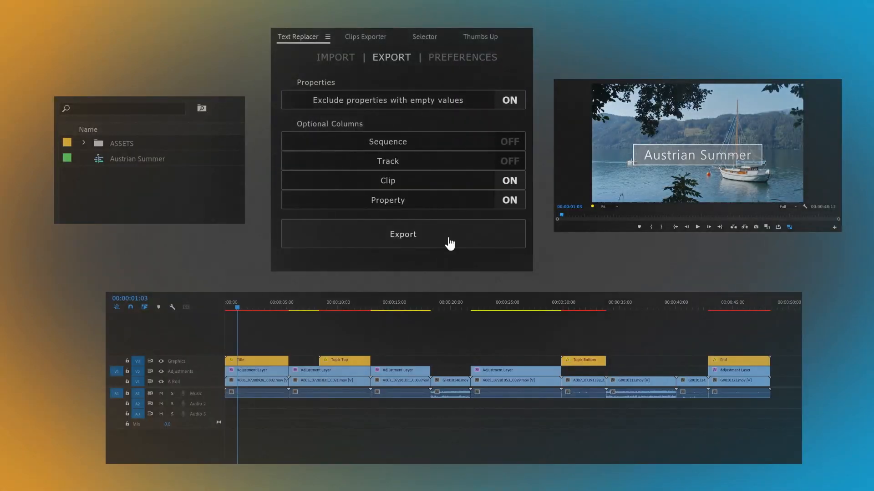
Load the translation spreadsheet for import and generate Portuguese, Spanish and German versions of the Austrian Summer sequence
{"action": "left_click", "coordinate": [345, 58]}
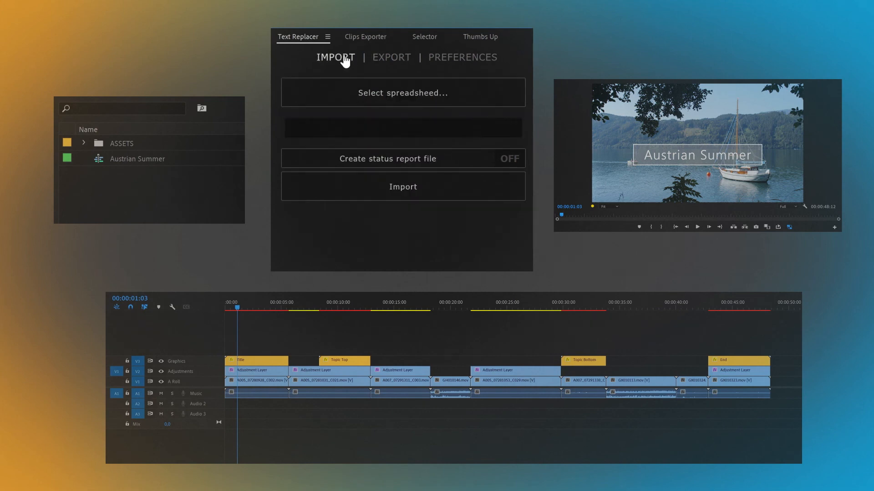
{"action": "left_click", "coordinate": [364, 94]}
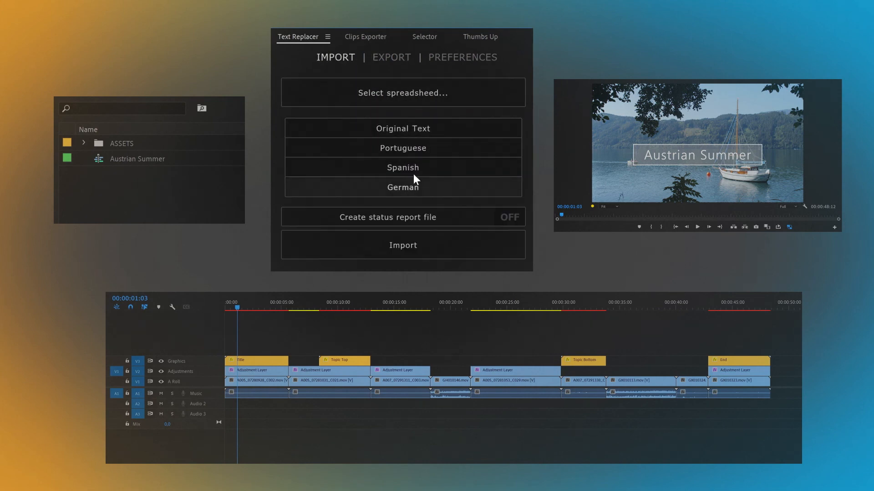
{"action": "left_click", "coordinate": [413, 147]}
{"action": "left_click", "coordinate": [432, 166]}
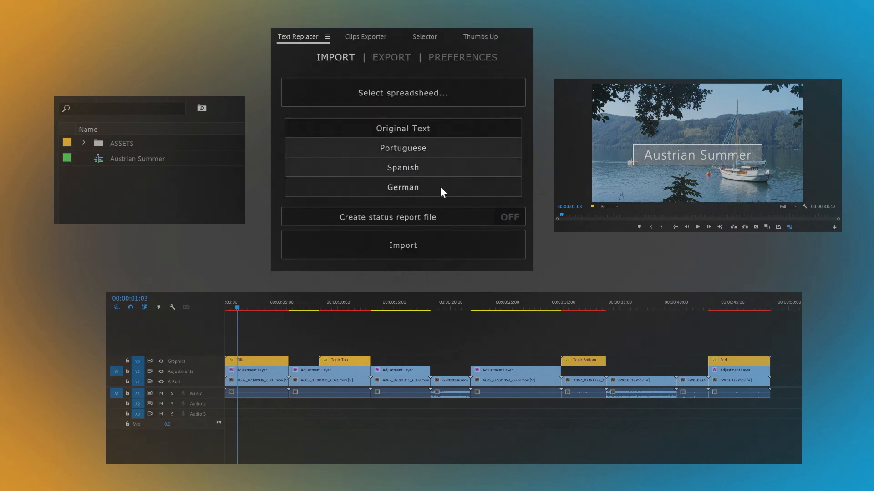
{"action": "left_click", "coordinate": [441, 187]}
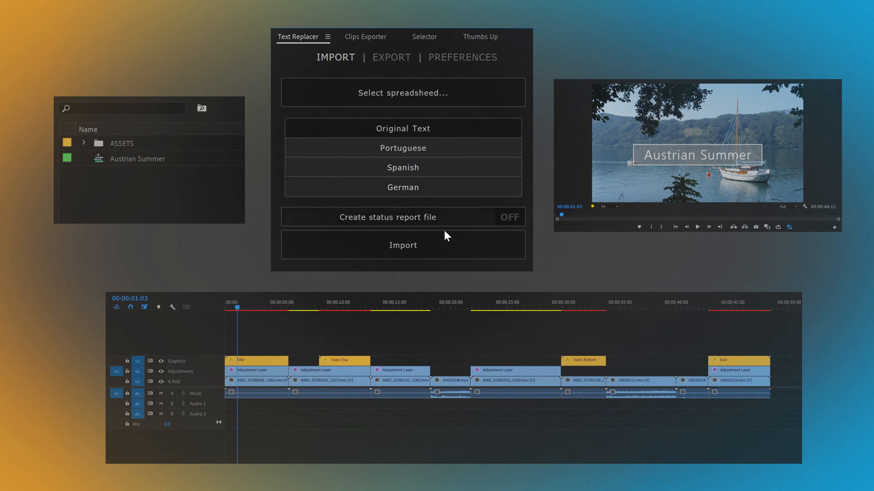
{"action": "left_click", "coordinate": [454, 258]}
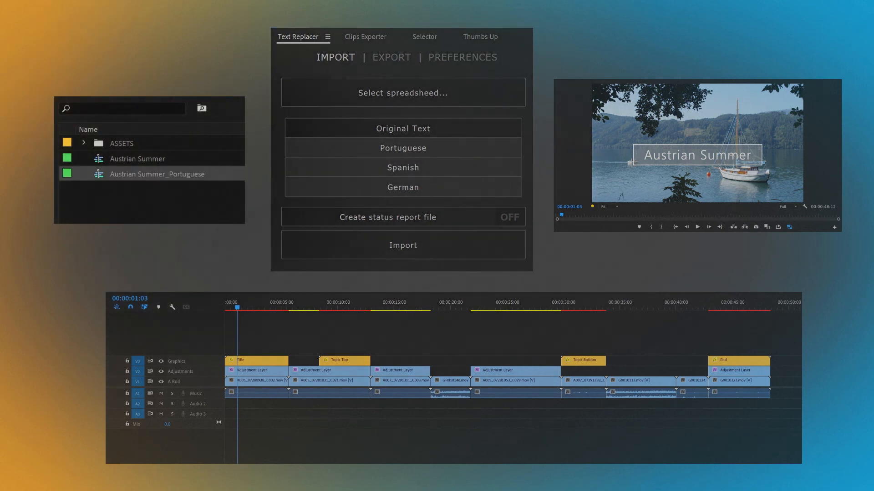